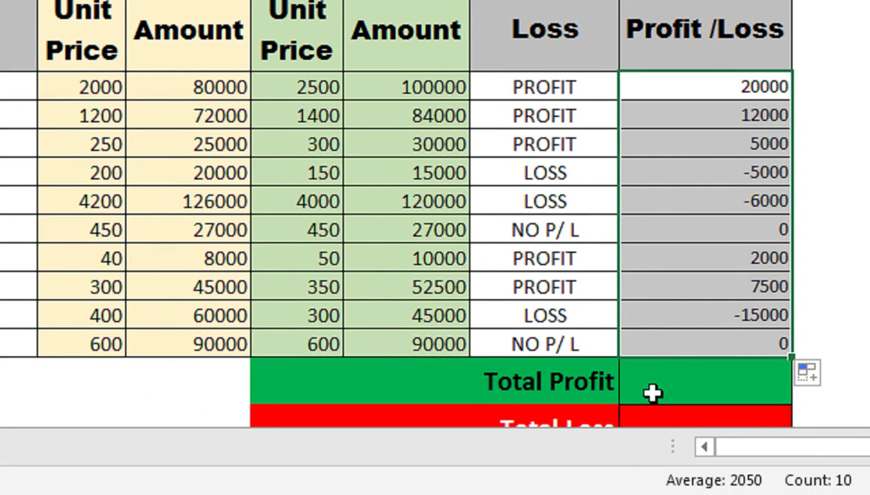
Calculate Total Profit by summing the Amount of Profit/Loss column with =SUM(I5:I14).
click(652, 392)
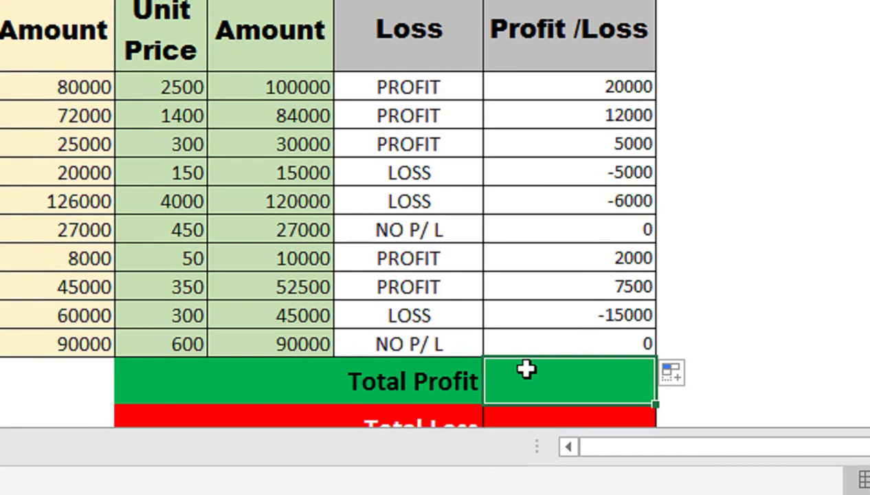
text(=SUM()
key(Up)
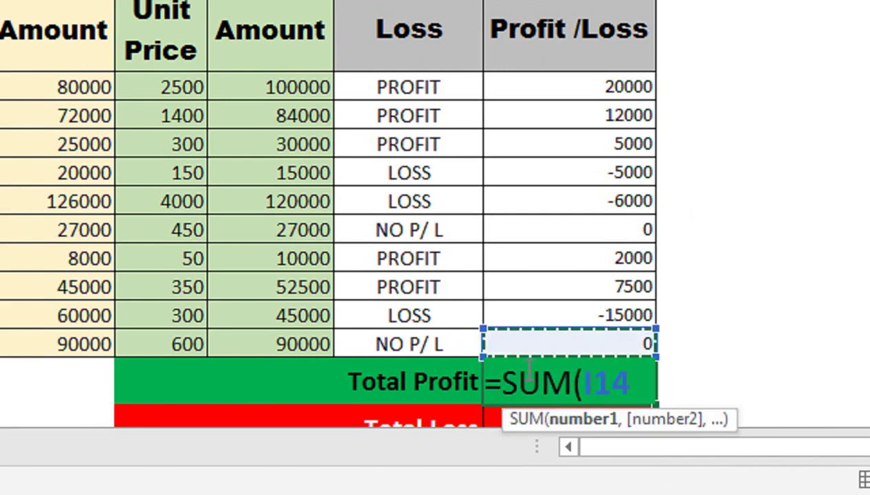
key(shift+Up)
key(shift+Up)
key(shift+Up)
key(shift+Up)
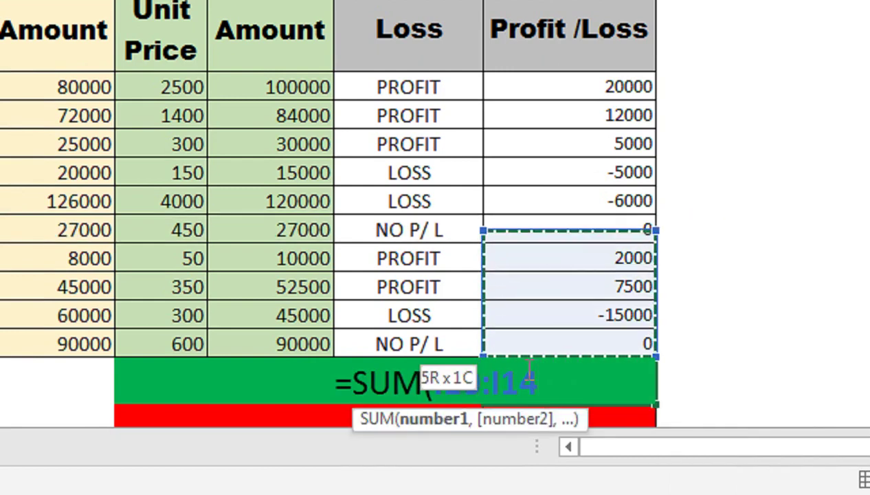
key(shift+Up)
key(shift+Up)
key(shift+Up)
key(shift+Up)
key(shift+Up)
text())
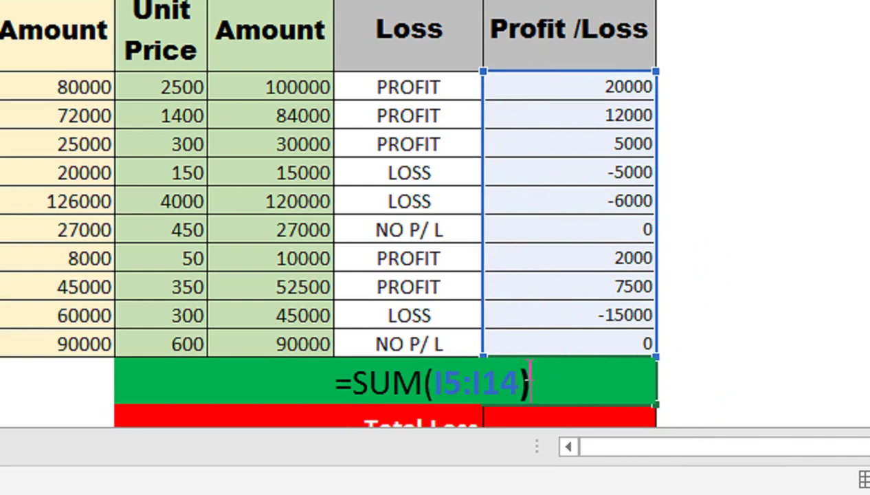
key(Return)
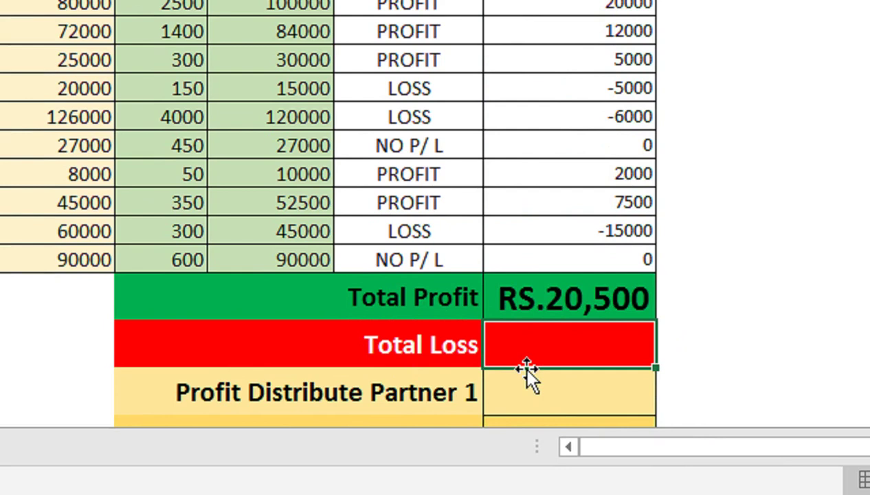
key(Up)
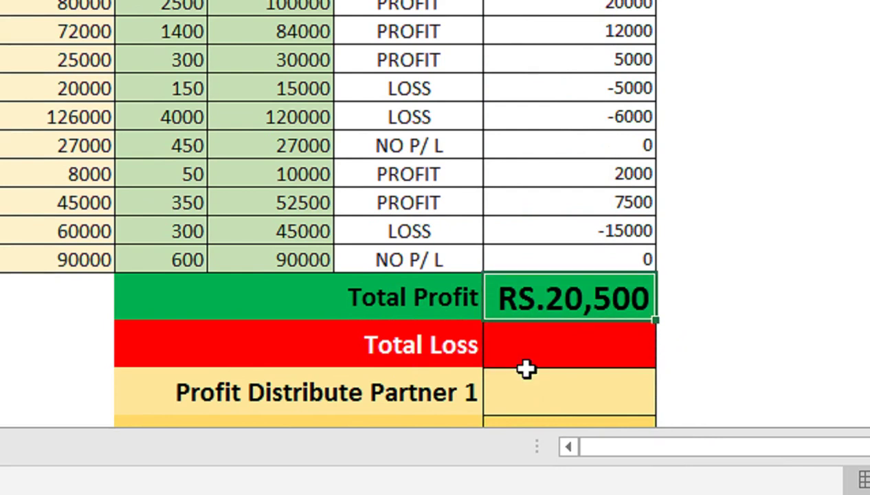
Enter the sample values -500 and 1500 in the blank cells K11 and K12 beside the table.
click(664, 175)
scroll(665, 174, right, 2)
click(607, 164)
text(-500)
key(Return)
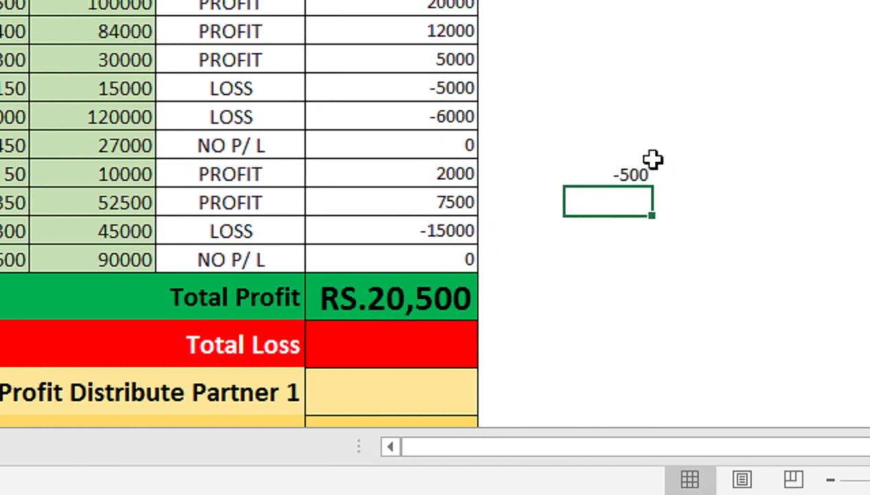
text(1500)
key(Return)
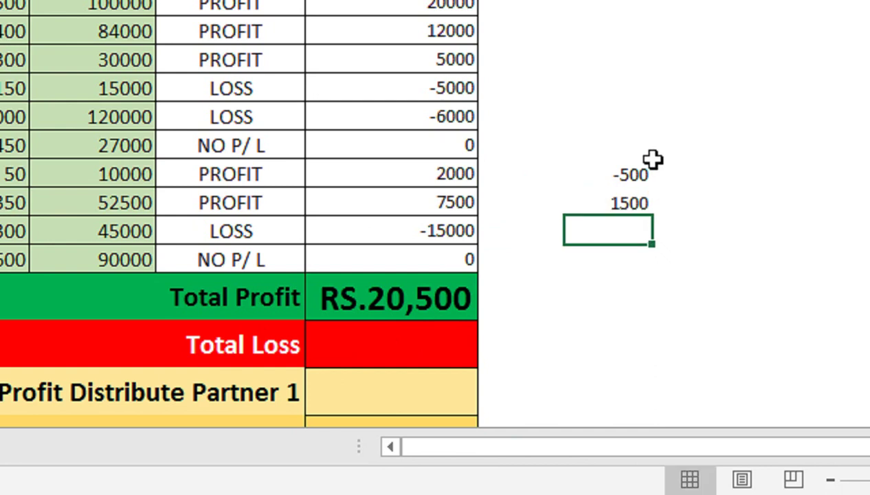
Add the two sample values in the cell below them with =SUM(K11:K12).
text(=SUM()
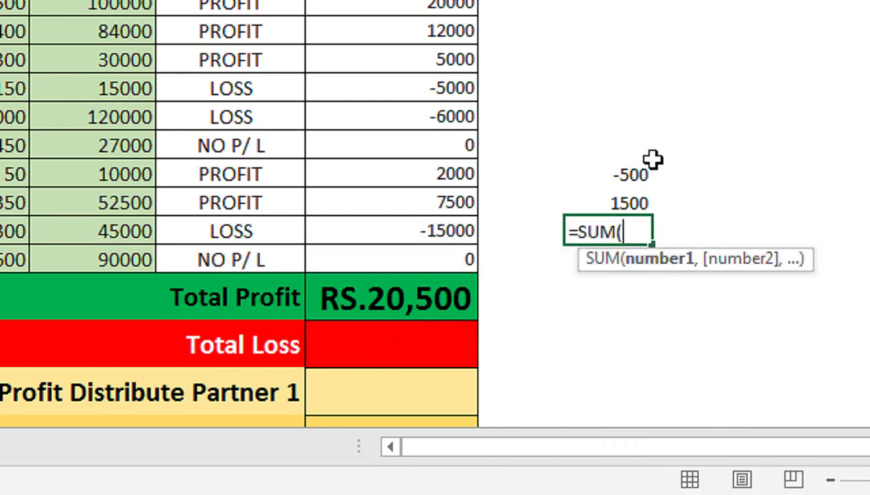
key(Up)
key(shift+Up)
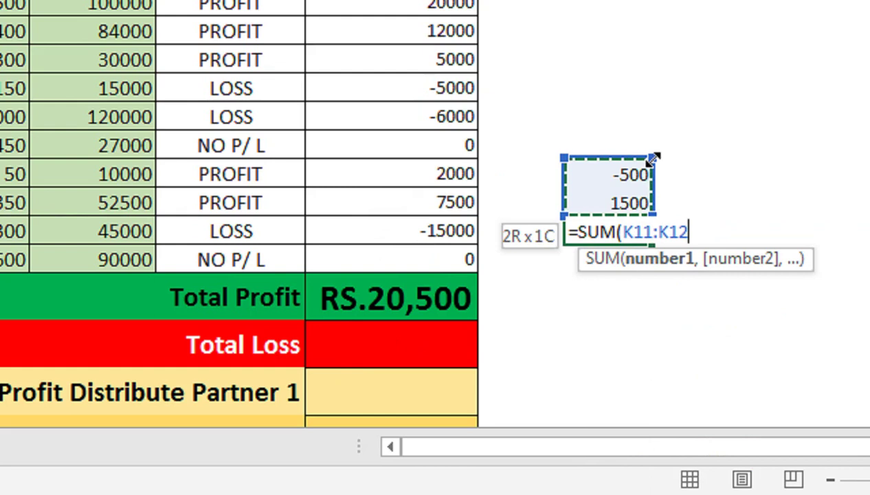
text())
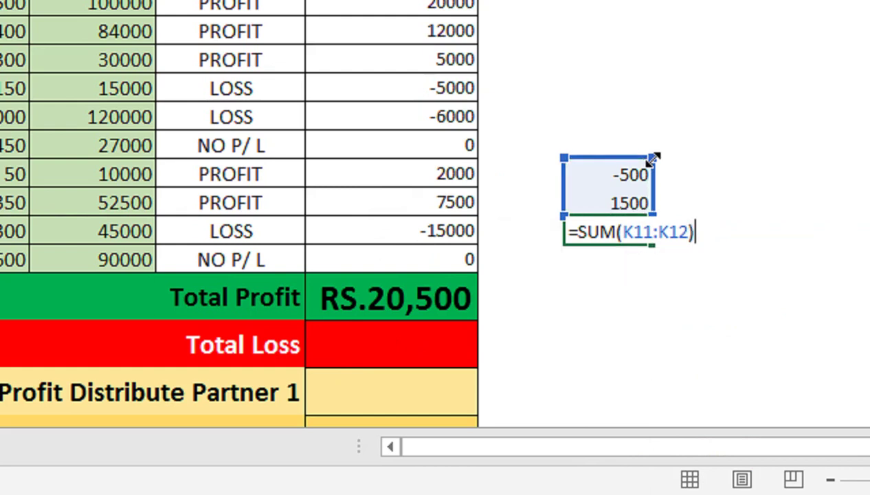
key(Return)
key(Up)
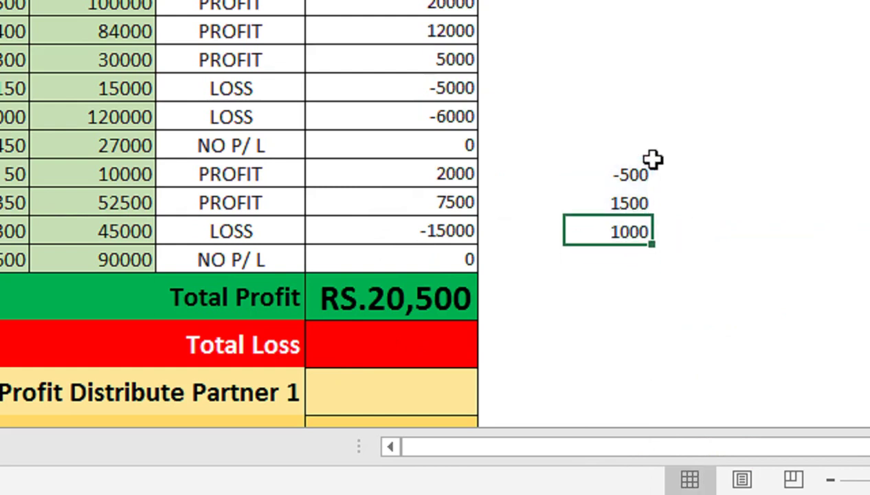
Clear the sample values and their sum from K11 to K13.
key(Delete)
key(Up)
key(Delete)
key(Up)
key(Delete)
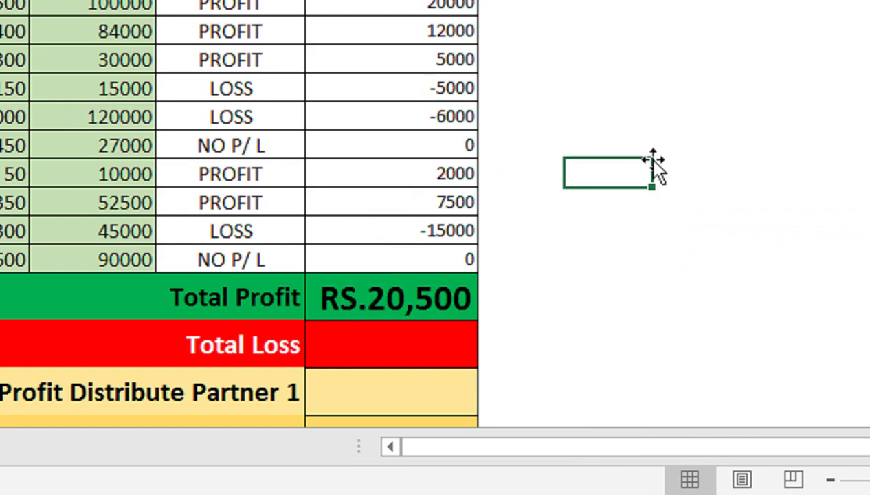
Calculate Total Loss as a positive sum of the negative amounts with =ABS(SUMIF(I5:I14,"<0")).
key(Left)
key(Left)
key(Down)
key(Down)
key(Down)
key(Down)
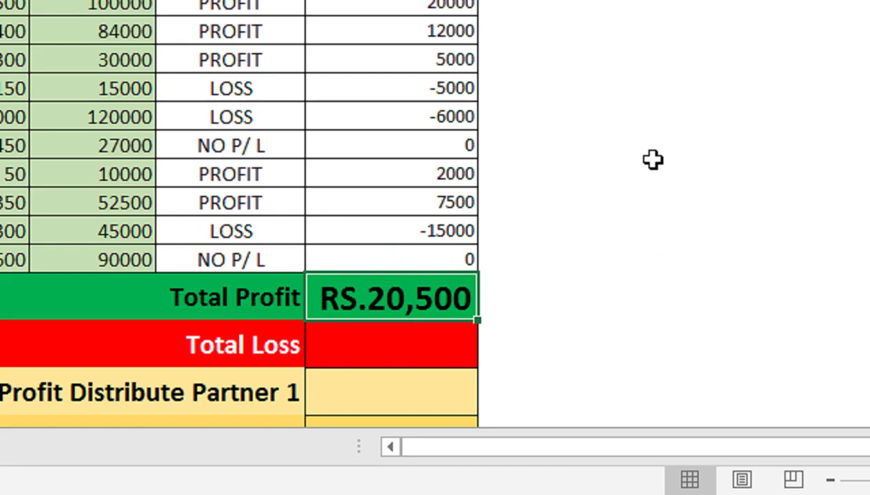
key(Down)
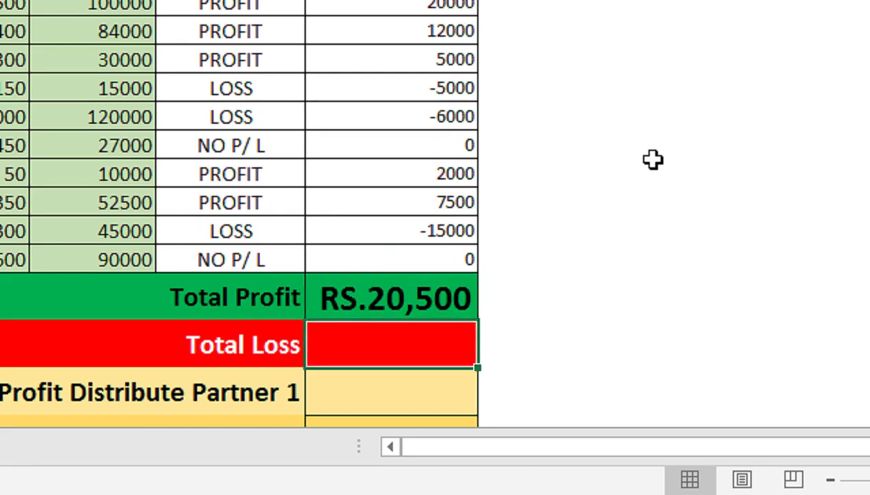
text(=ABS()
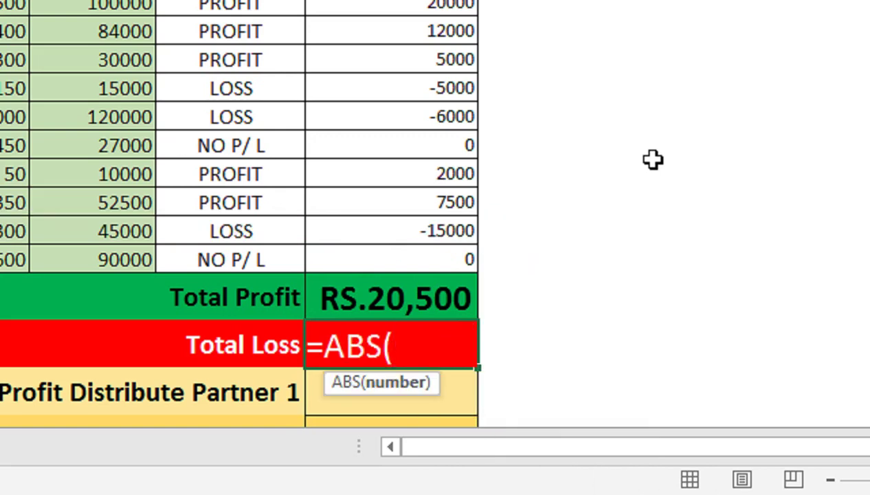
text(SUMIF)
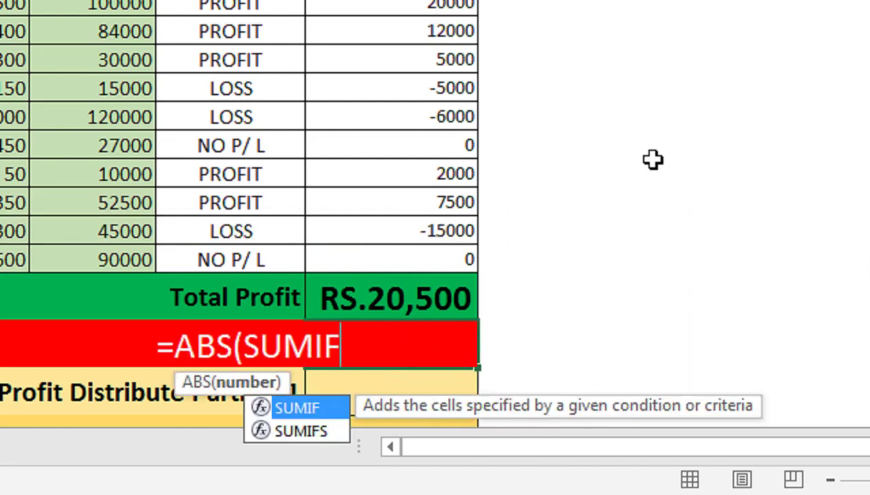
text(()
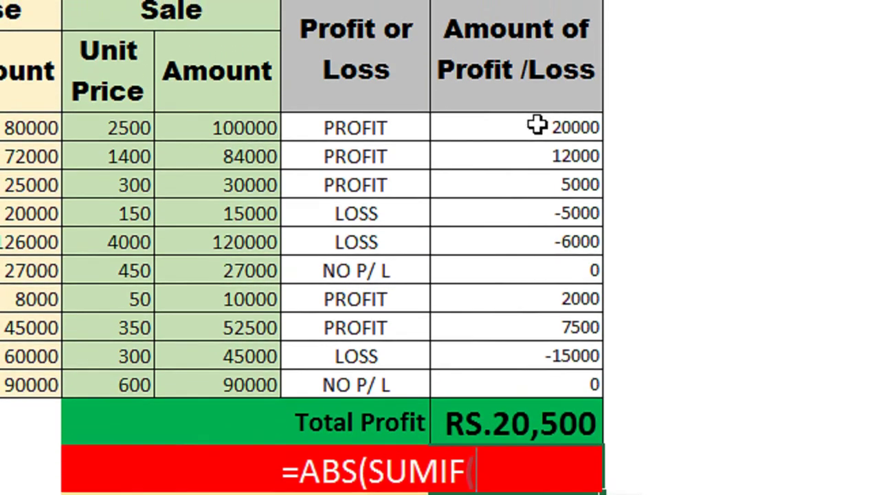
drag(538, 2, 531, 176)
drag(530, 300, 528, 383)
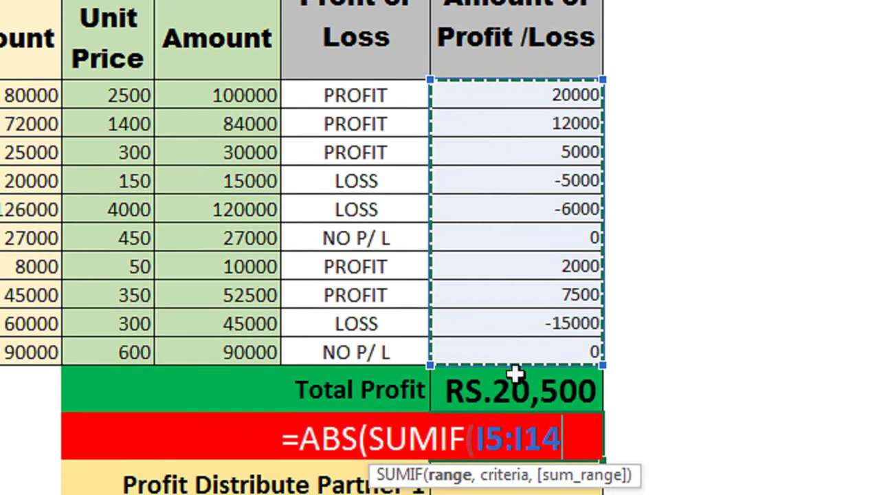
text(,)
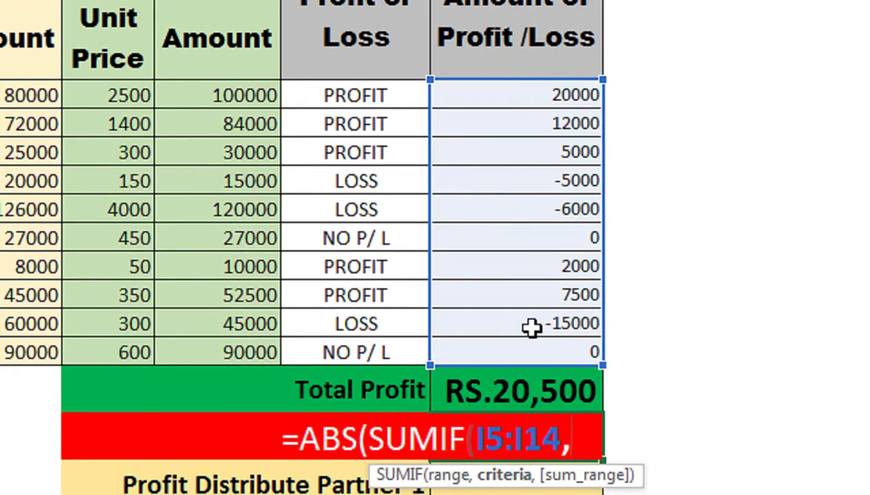
text("<0)
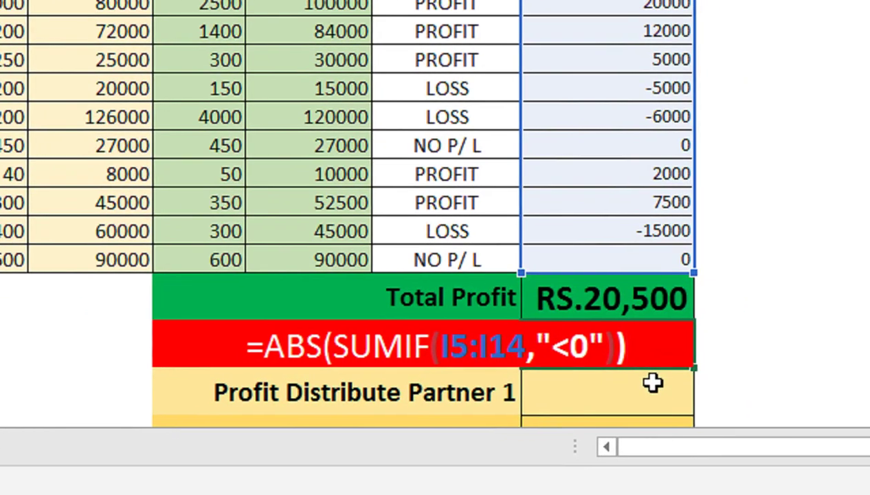
key(Return)
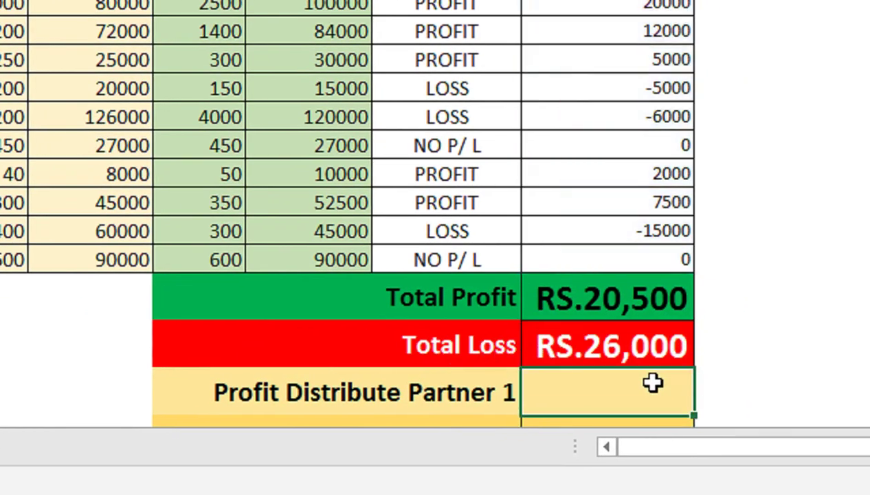
click(566, 349)
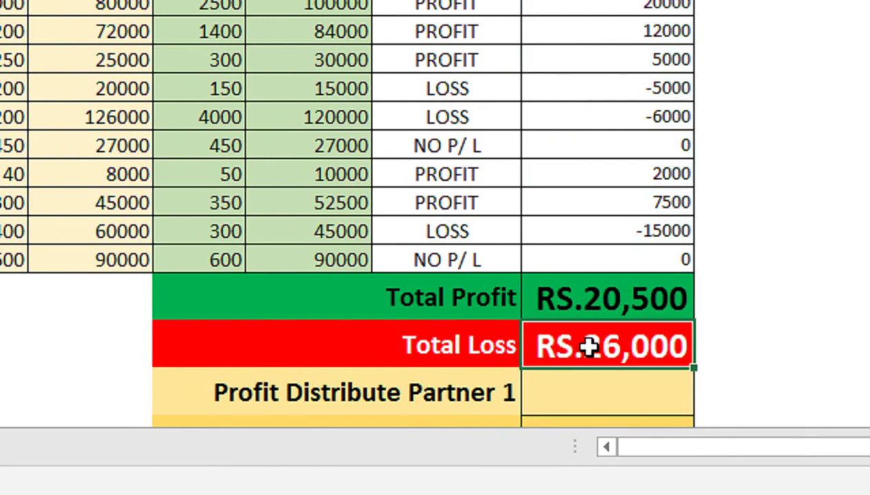
Calculate Profit Distribute Partner 1 as half of the Total Profit with =I15/2.
click(610, 389)
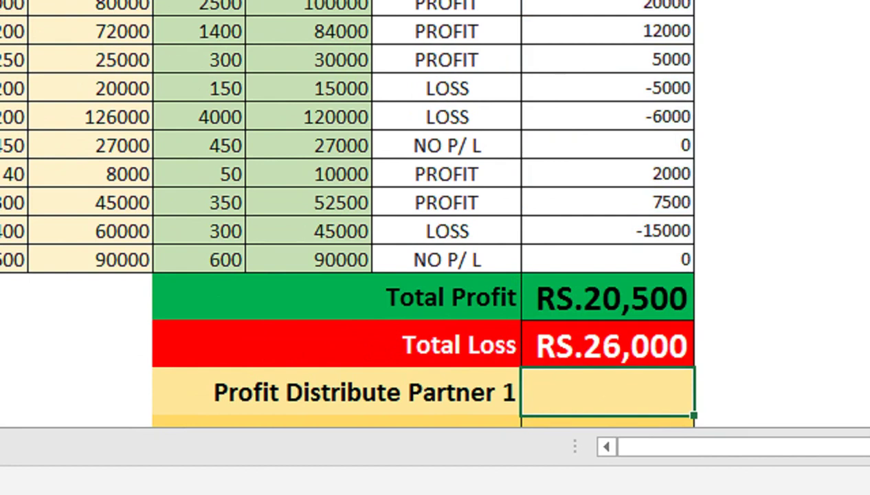
scroll(610, 389, down, 1)
text(=)
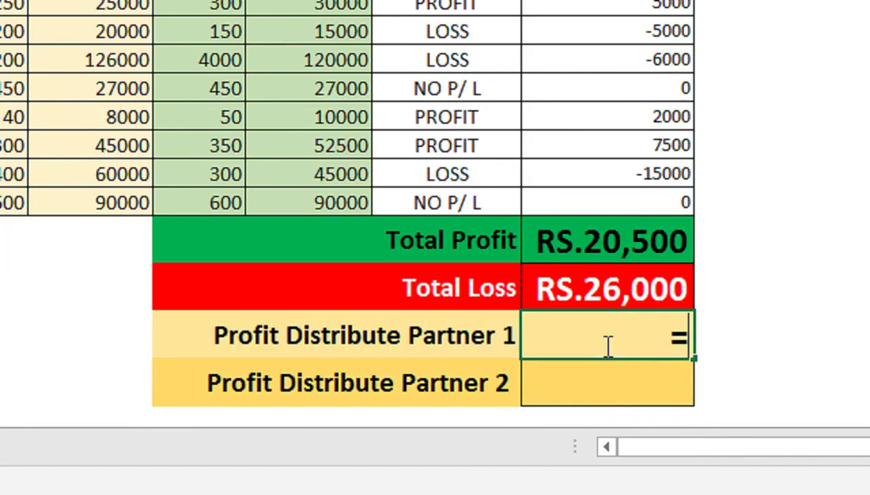
click(611, 243)
text(/2)
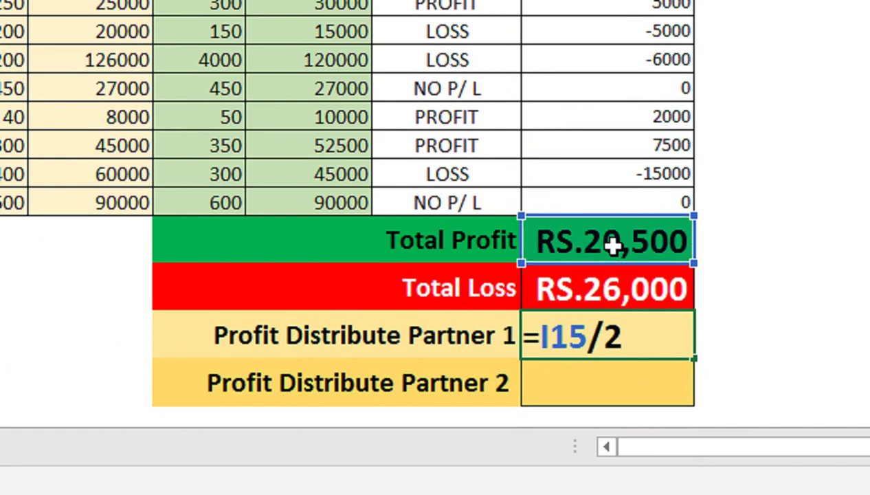
key(Return)
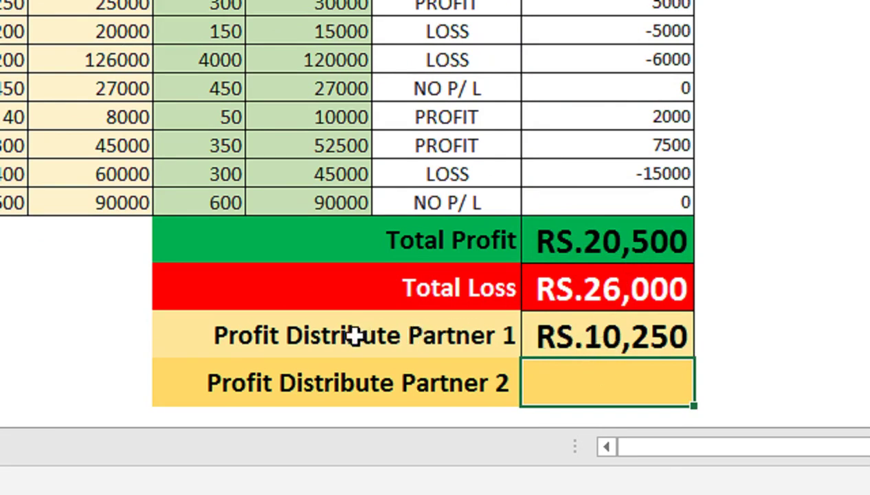
Set Profit Distribute Partner 2 equal to Partner 1's share with =I17.
text(=)
click(607, 349)
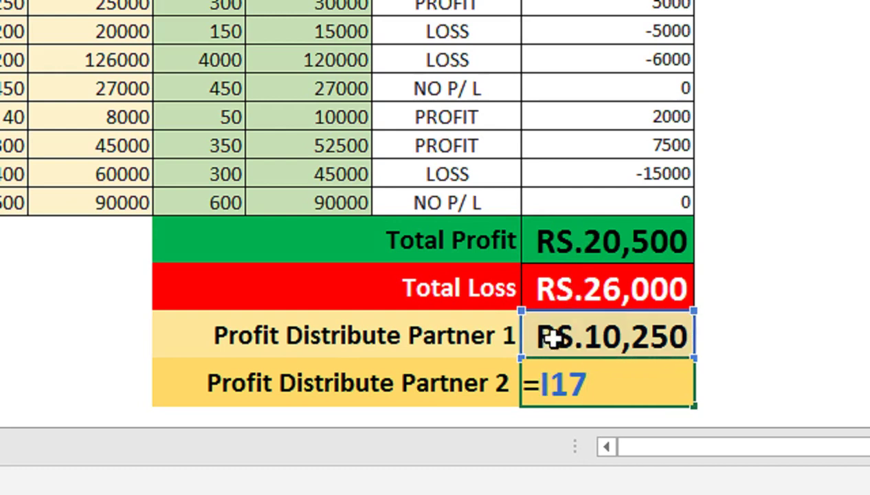
key(Return)
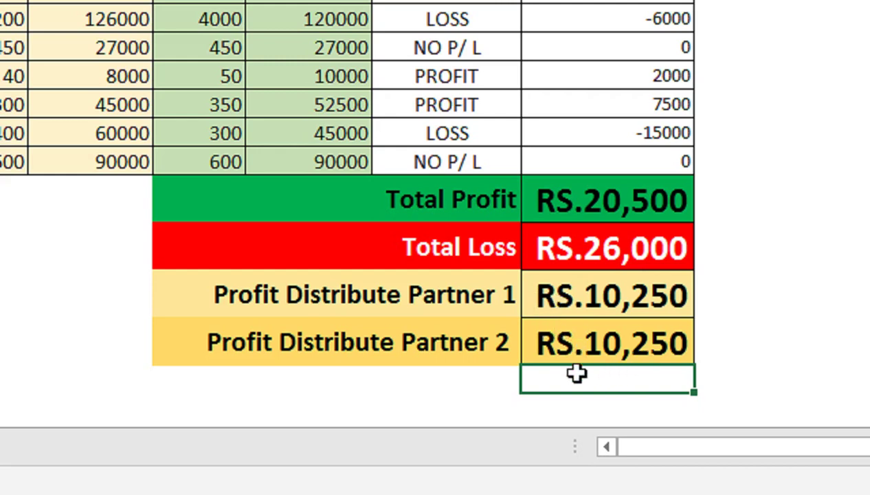
Add a CHECK row below Partner 2 that sums both partners' shares with =I17+I18, and compare it with Total Profit.
key(Left)
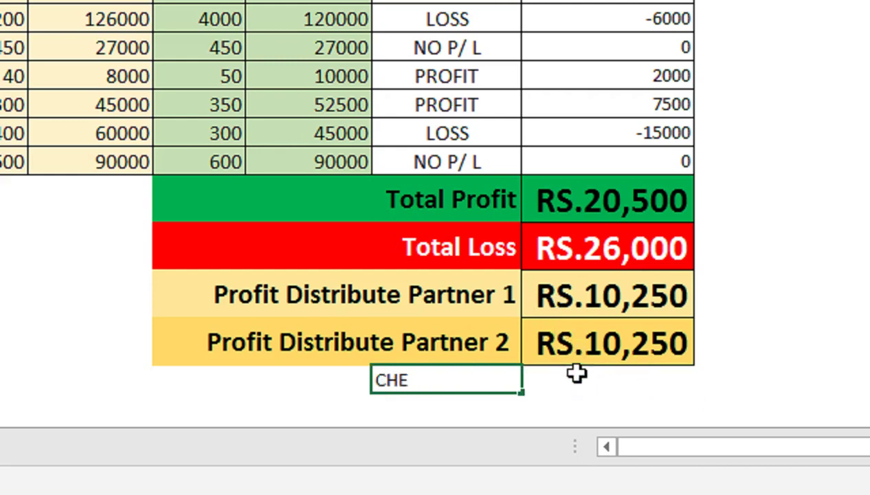
click(576, 373)
text(=)
key(Up)
key(Up)
text(+)
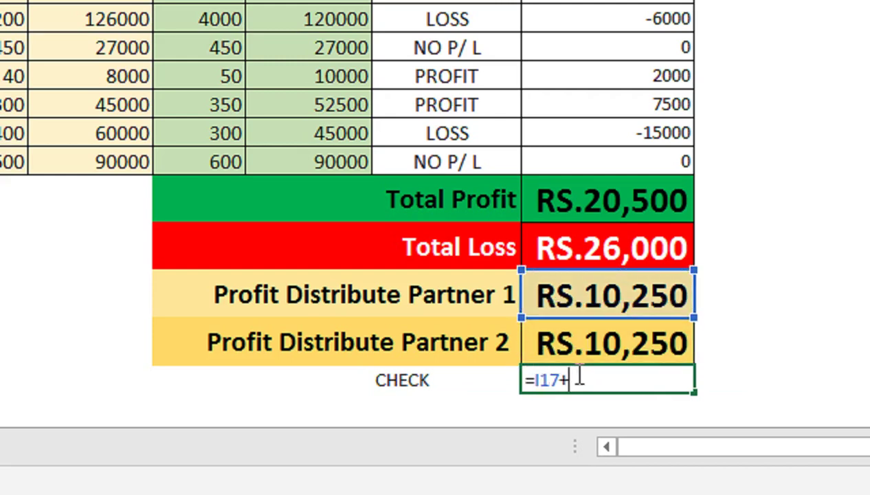
key(Up)
key(Return)
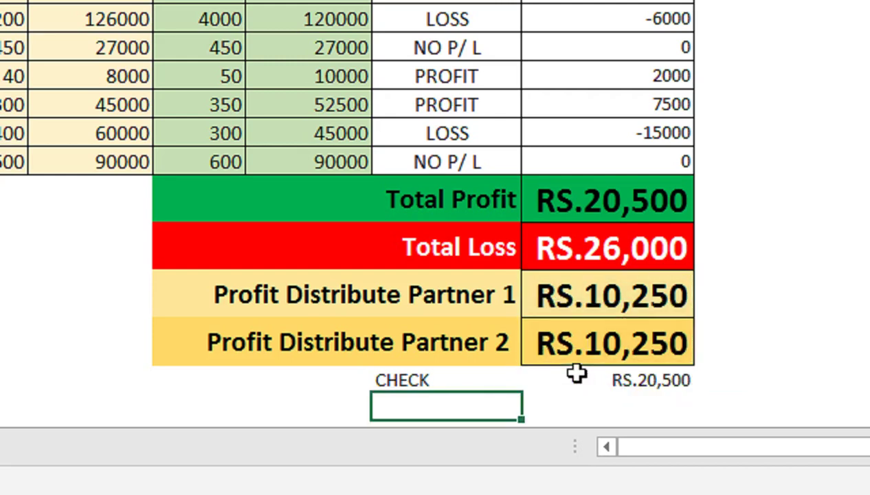
click(605, 200)
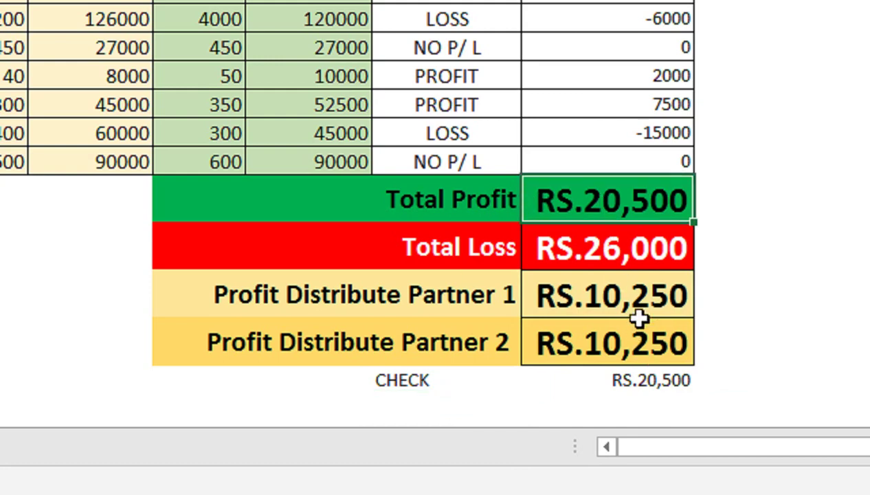
Delete the CHECK label and its formula below the partner rows.
drag(626, 386, 459, 383)
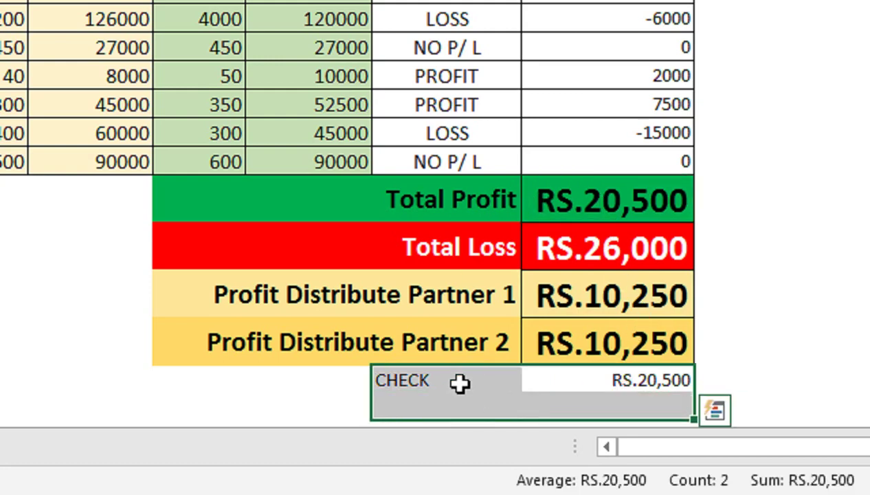
key(Delete)
click(632, 352)
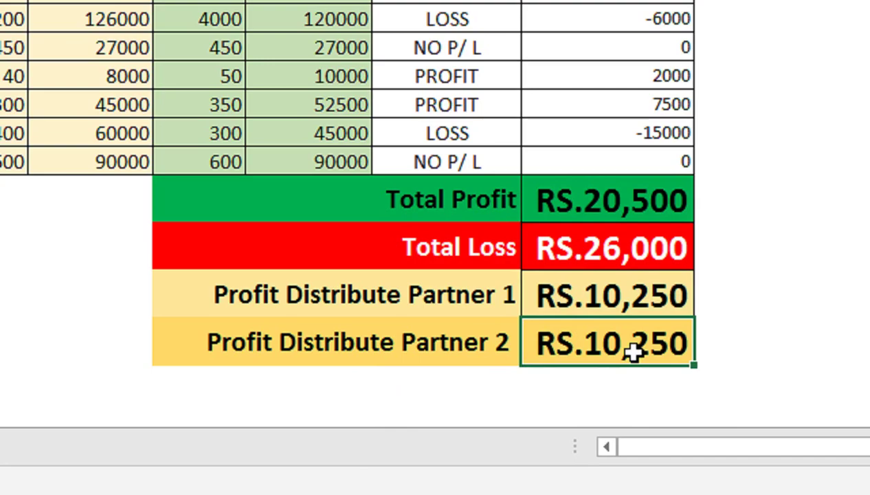
drag(632, 352, 533, 17)
key(ctrl+a)
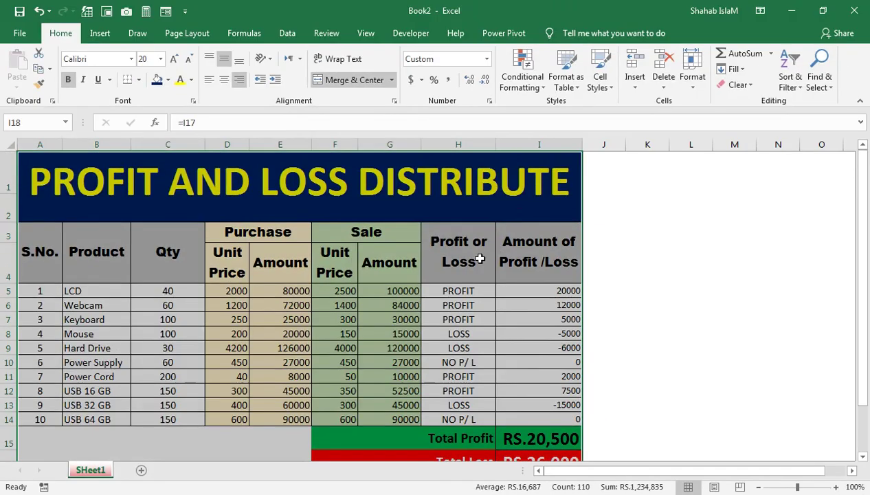
click(287, 252)
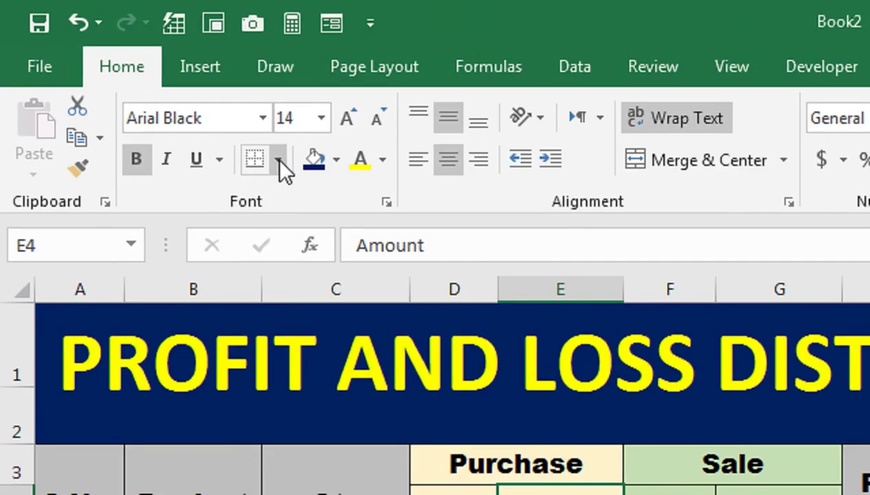
click(139, 80)
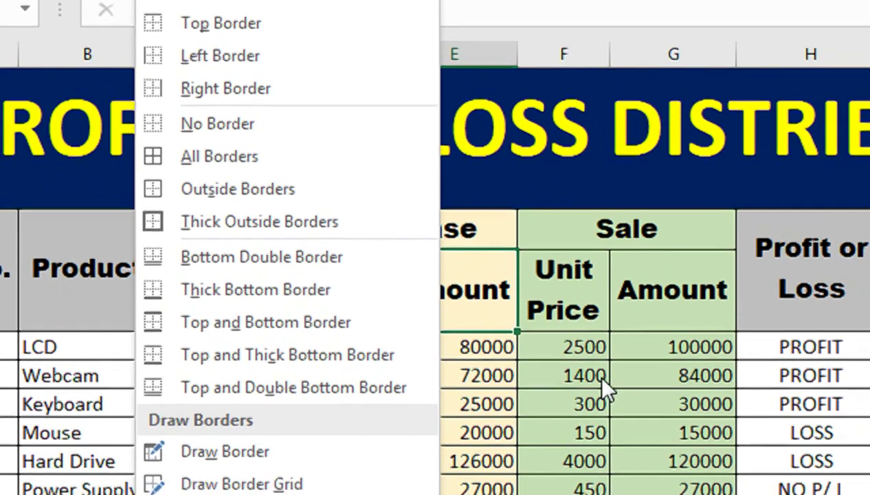
click(670, 411)
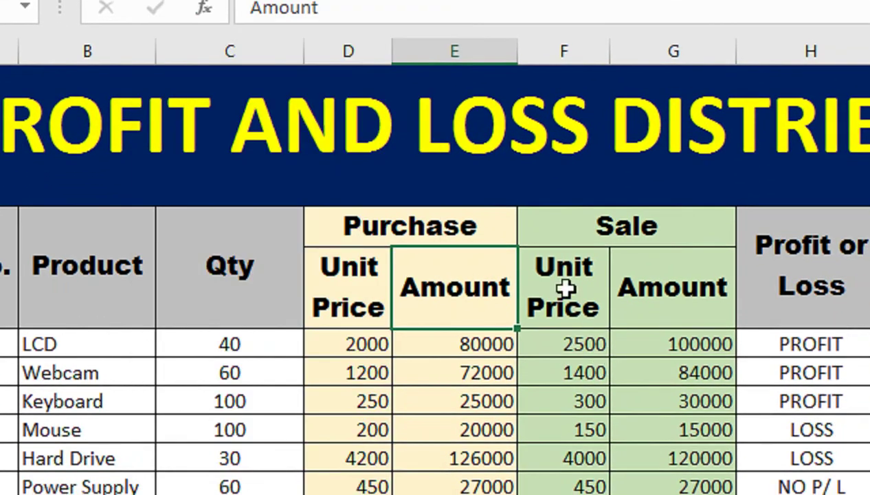
Examine the column headers from Qty through Purchase and Sale with their sub-headers to Profit or Loss and Amount of Profit /Loss.
click(243, 271)
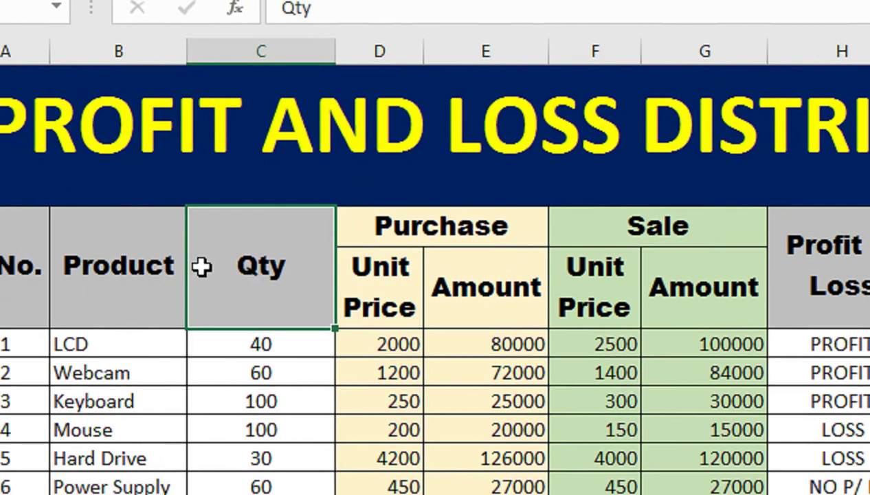
click(501, 235)
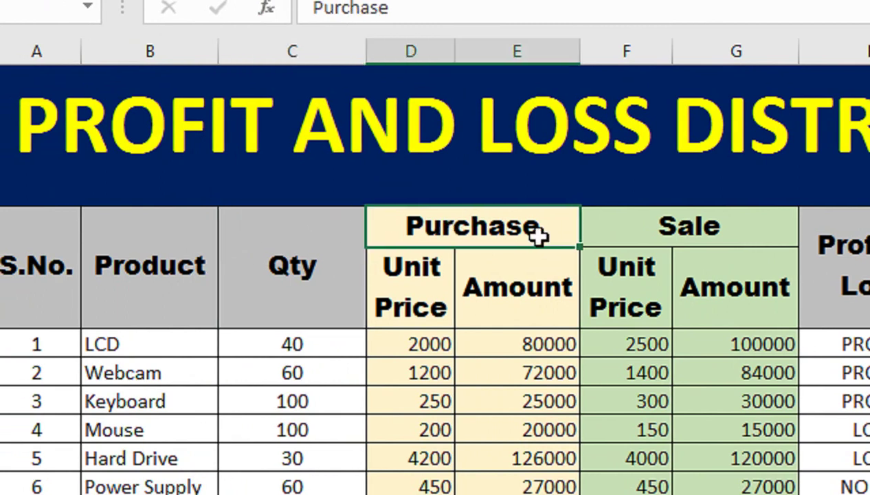
click(687, 223)
drag(645, 291, 678, 289)
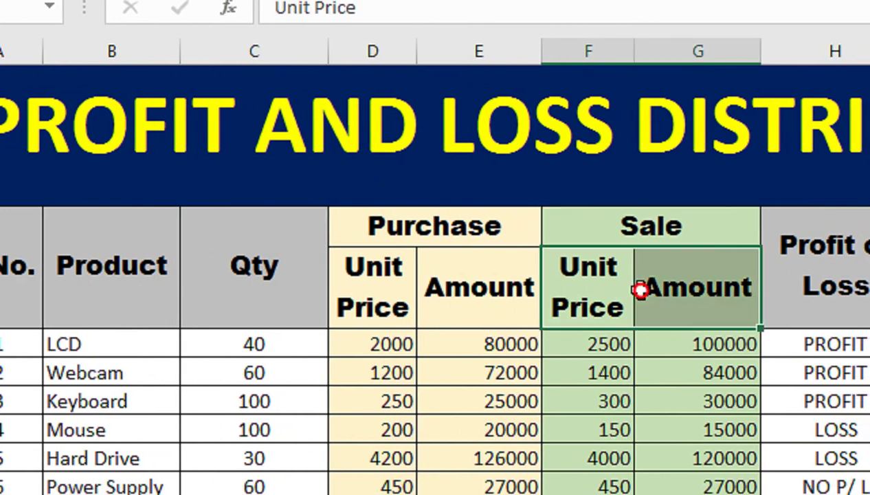
drag(521, 291, 396, 332)
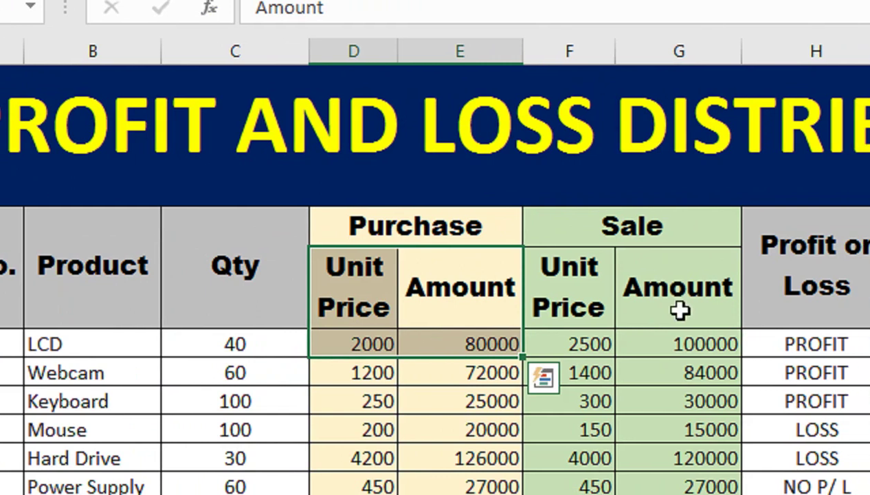
click(836, 266)
click(656, 266)
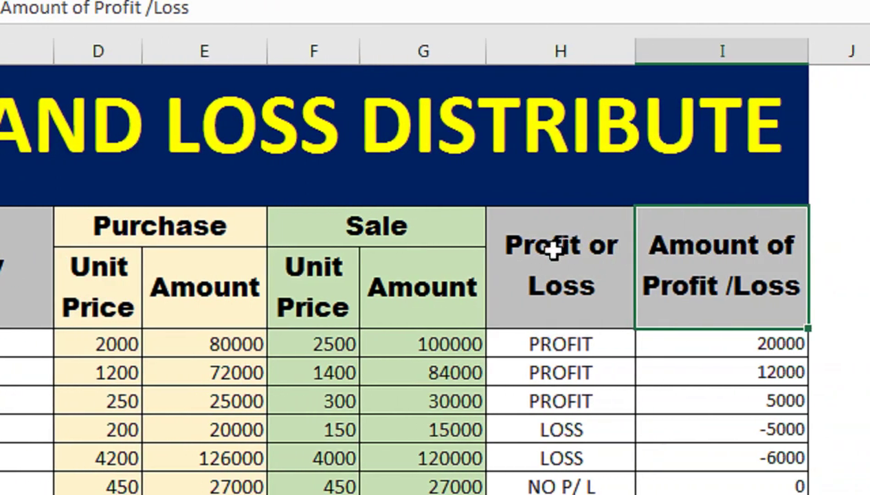
click(554, 252)
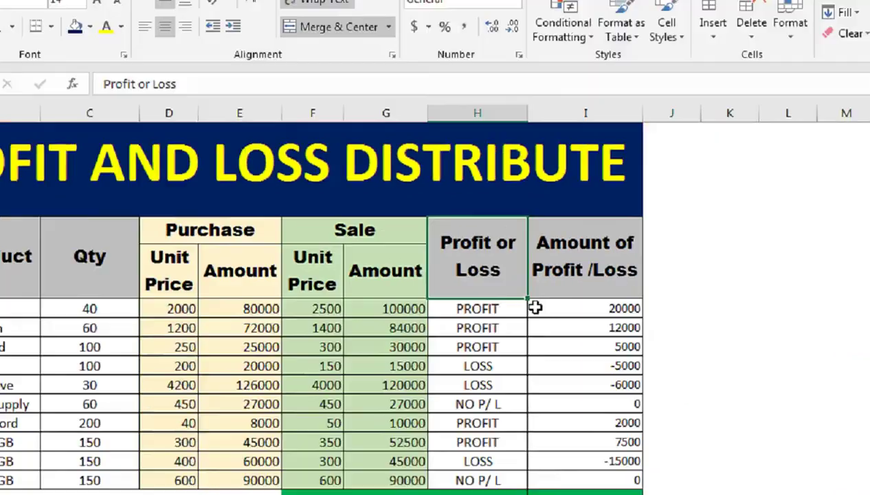
Apply All Borders to the product data rows A5:I14.
drag(549, 291, 10, 417)
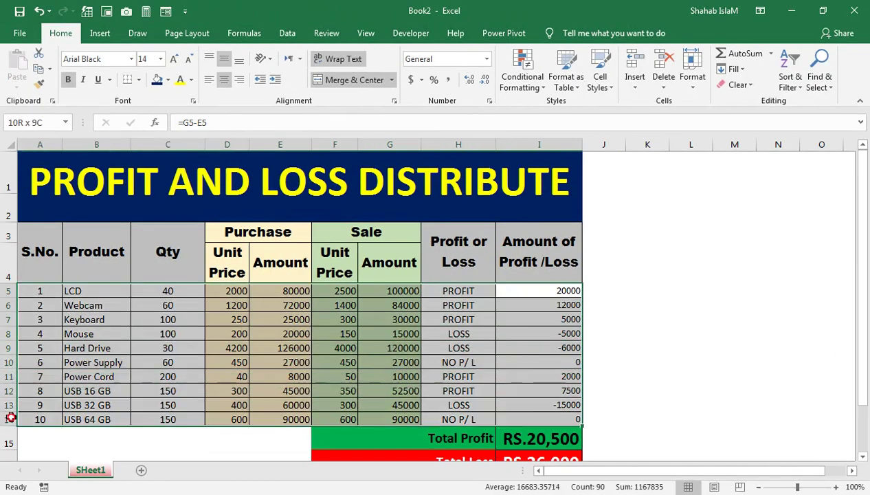
click(138, 79)
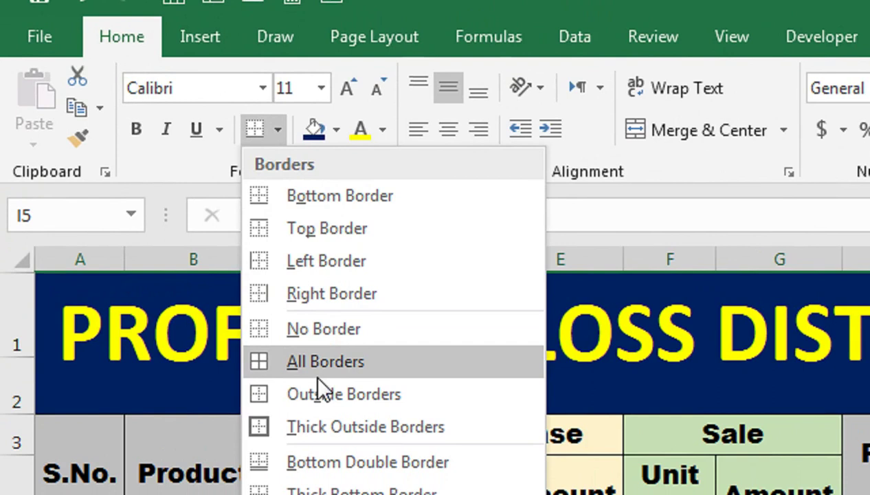
click(331, 331)
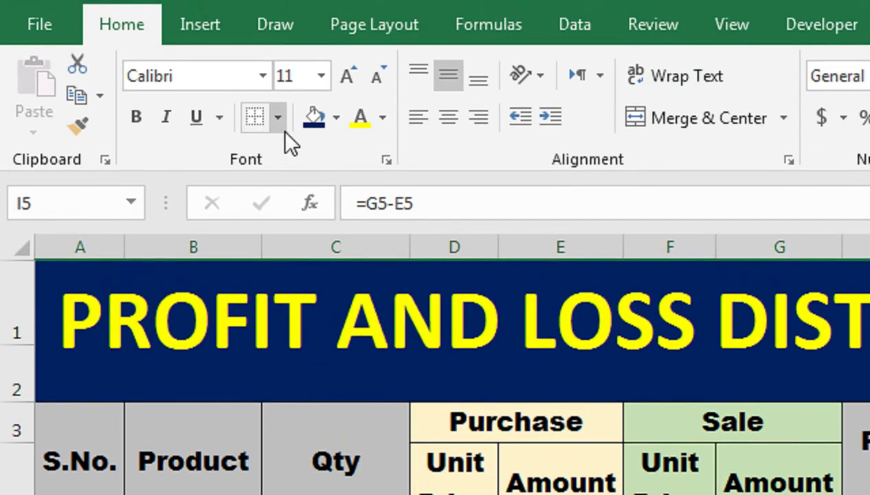
click(281, 128)
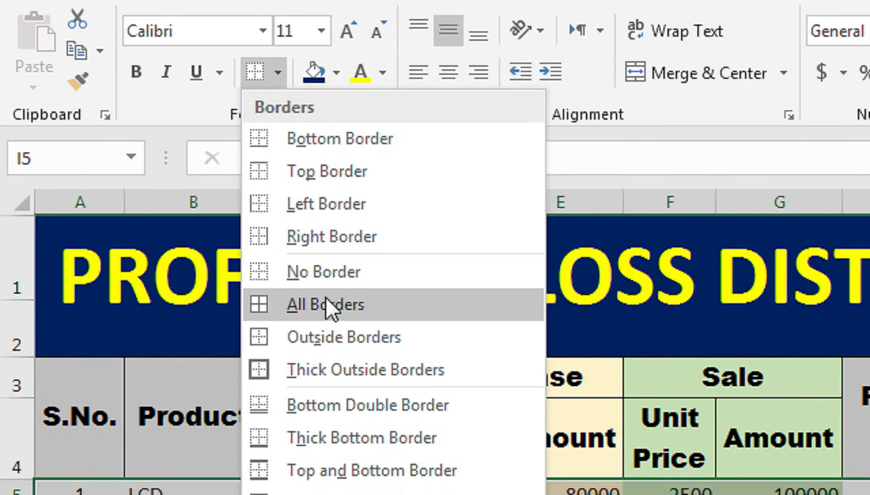
click(326, 298)
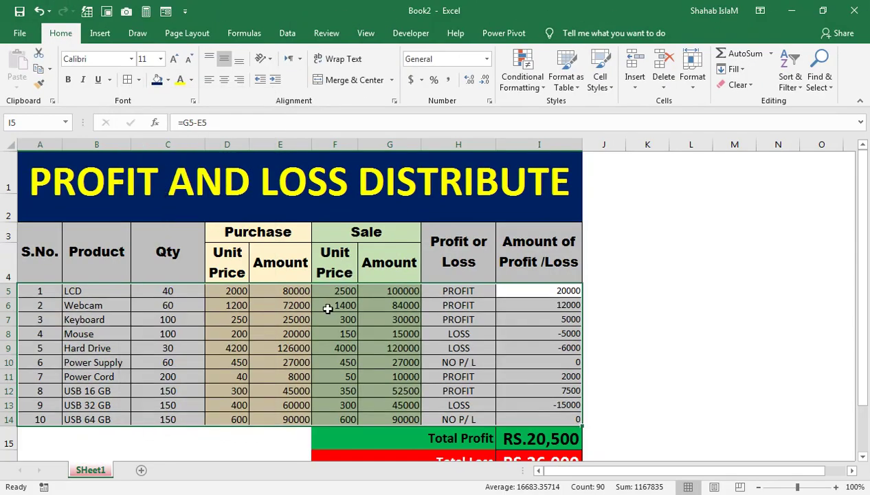
click(335, 305)
drag(458, 290, 344, 419)
drag(538, 390, 538, 419)
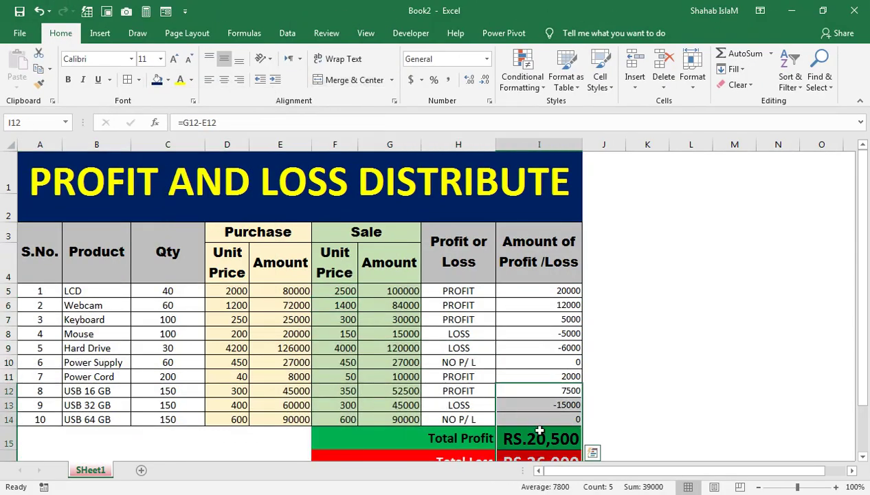
click(381, 190)
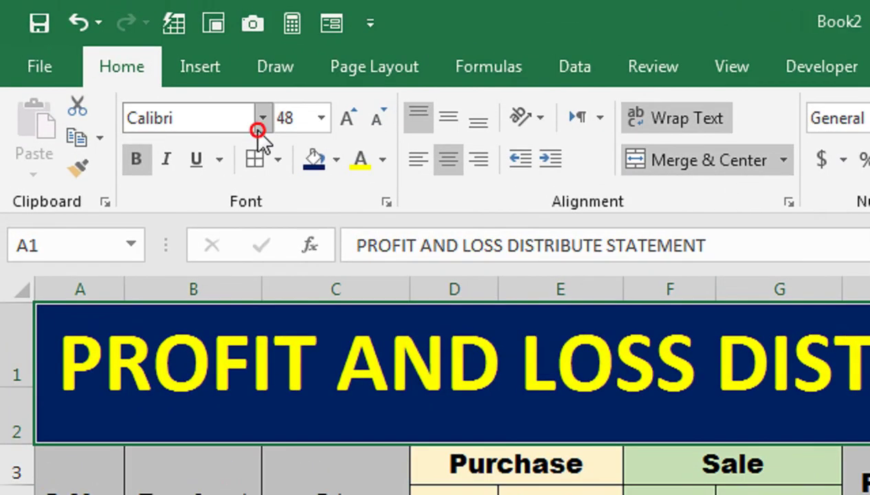
click(131, 59)
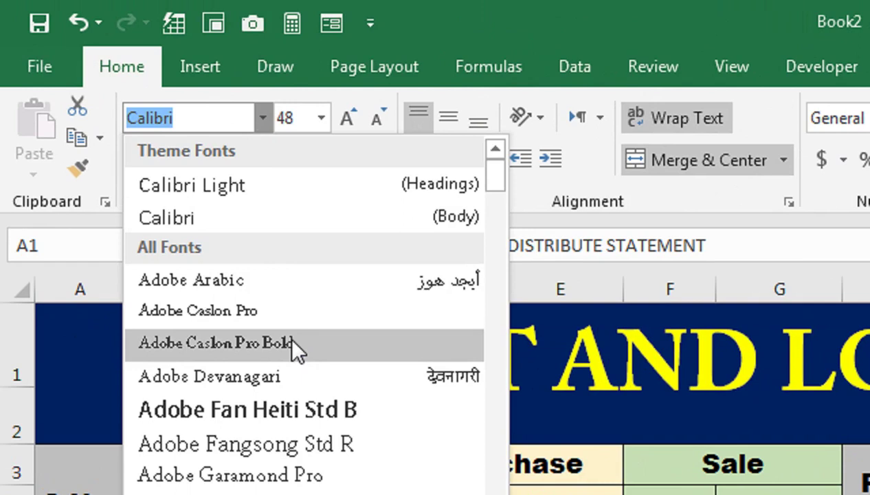
click(548, 19)
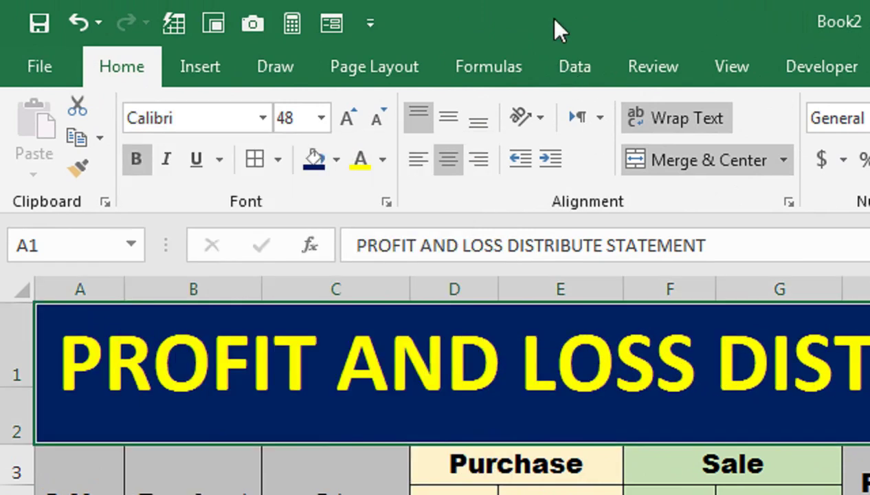
click(600, 467)
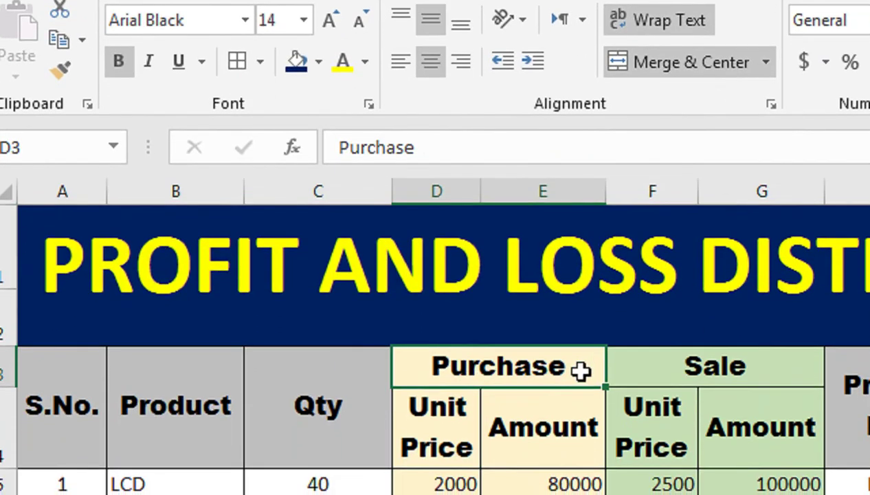